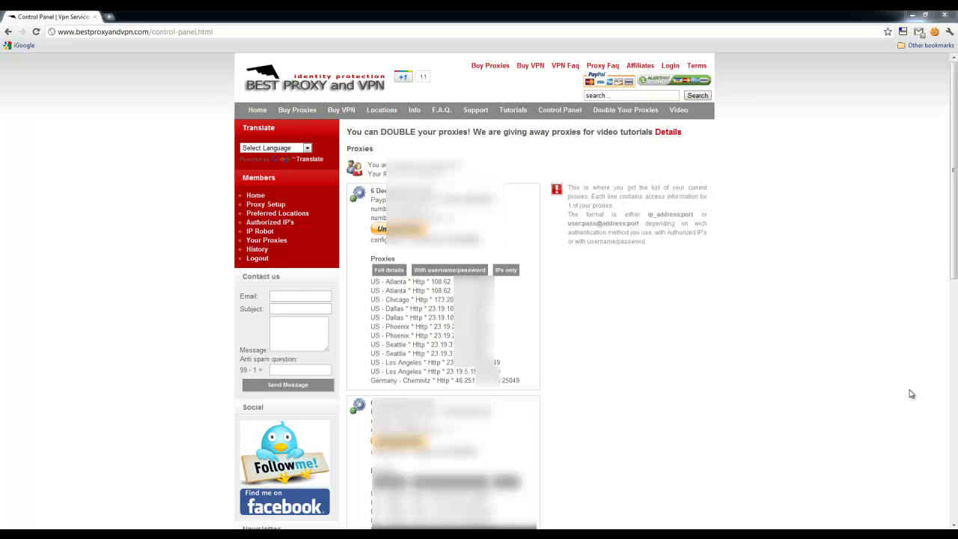
Load whatismyip.com in the Google window and highlight the reported IP beginning 24.116.
mouse_move(132, 527)
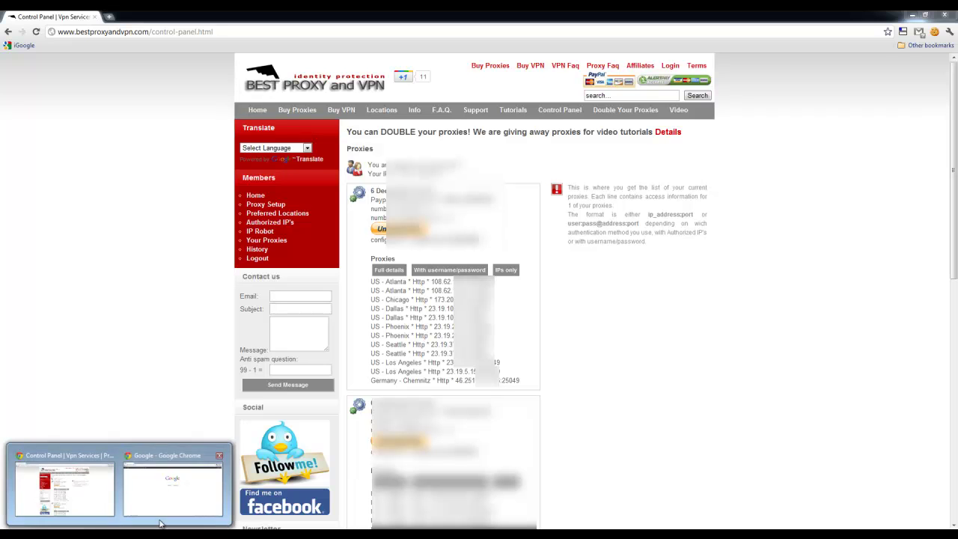
click(175, 503)
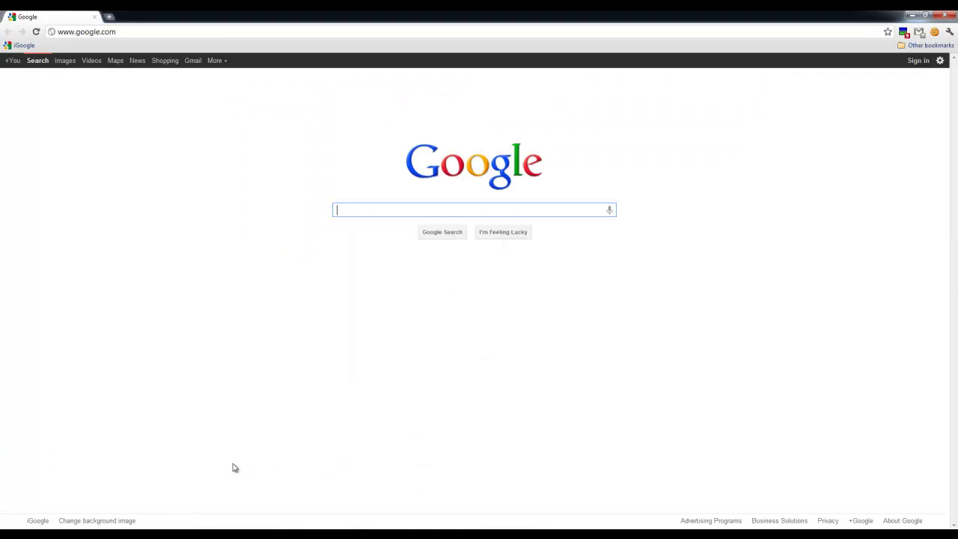
click(129, 31)
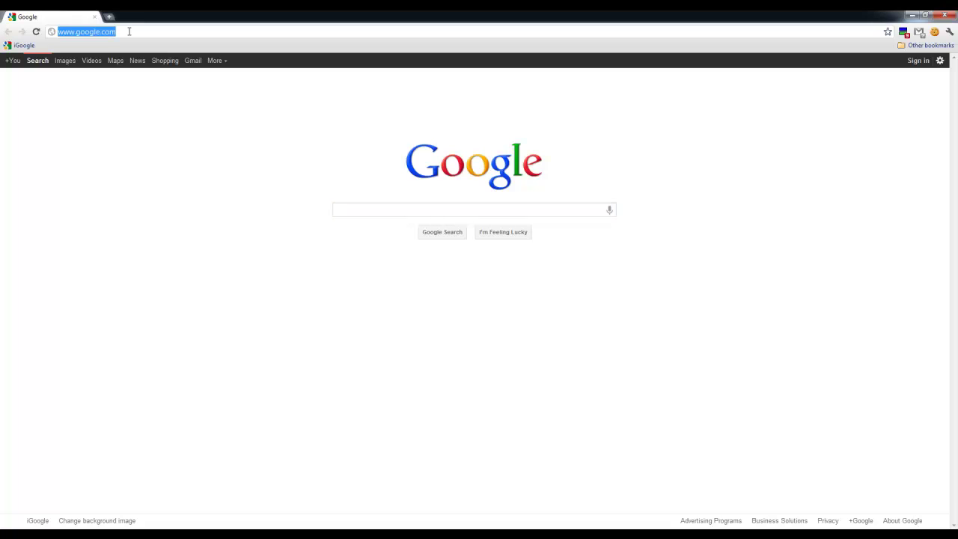
text(whatismyip)
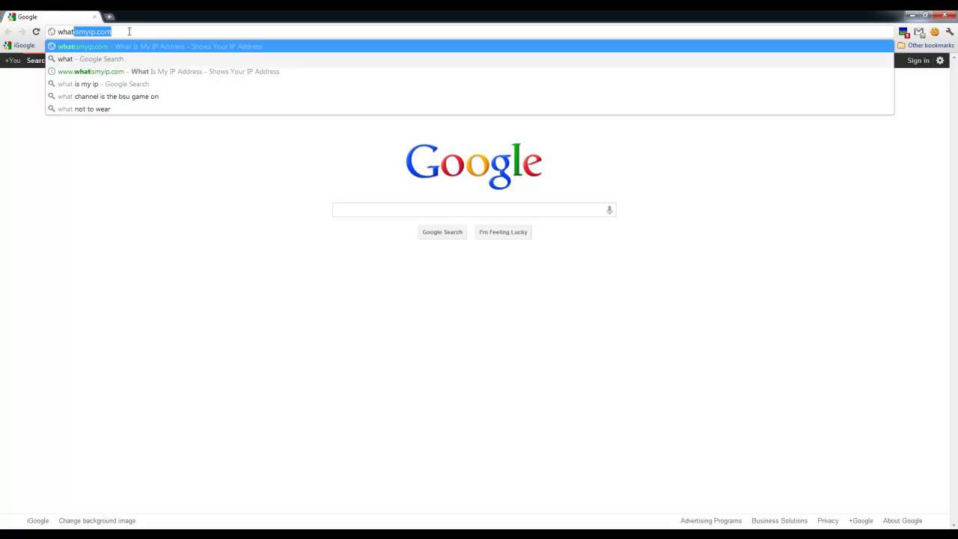
key(End)
key(Return)
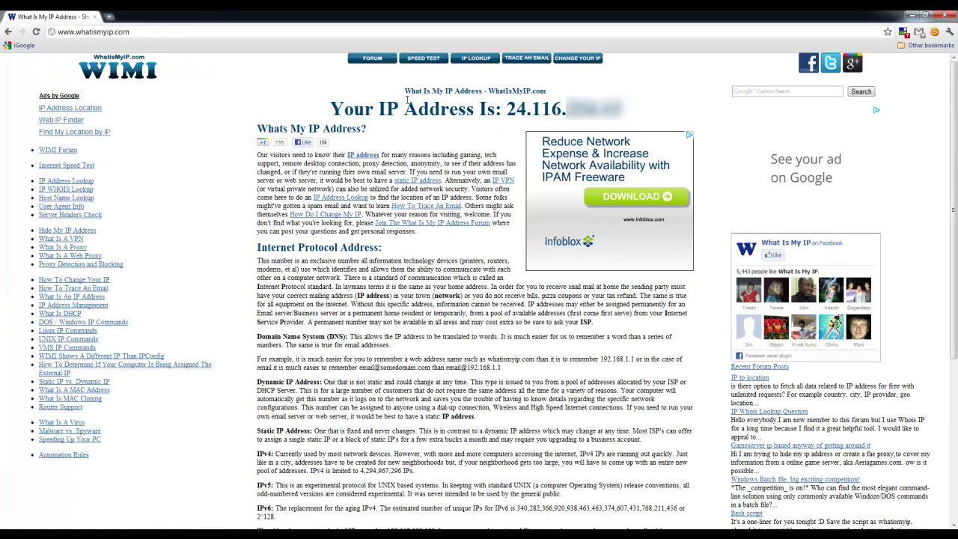
drag(507, 108, 626, 108)
click(470, 113)
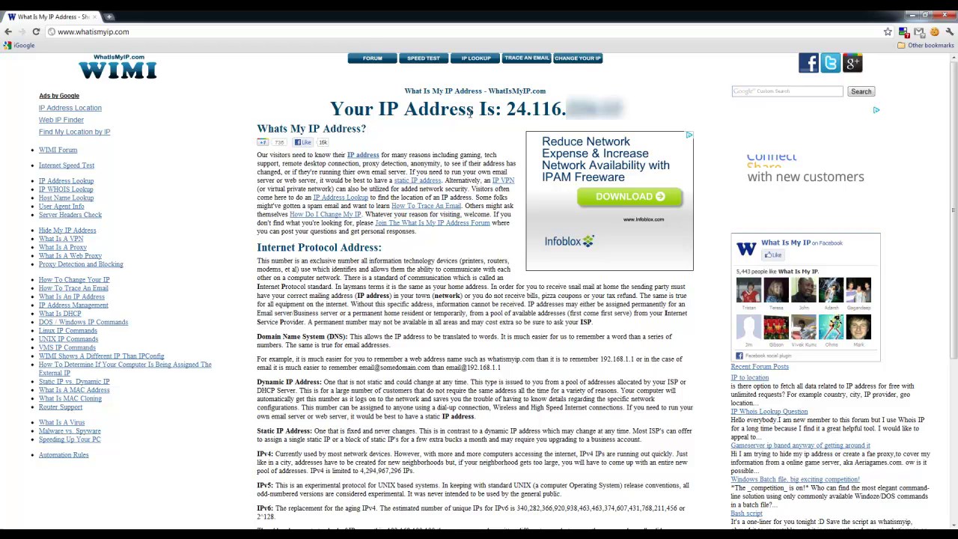
Copy the Germany – Chemnitz proxy IP from the proxy control panel, then return to What Is My IP.
mouse_move(119, 534)
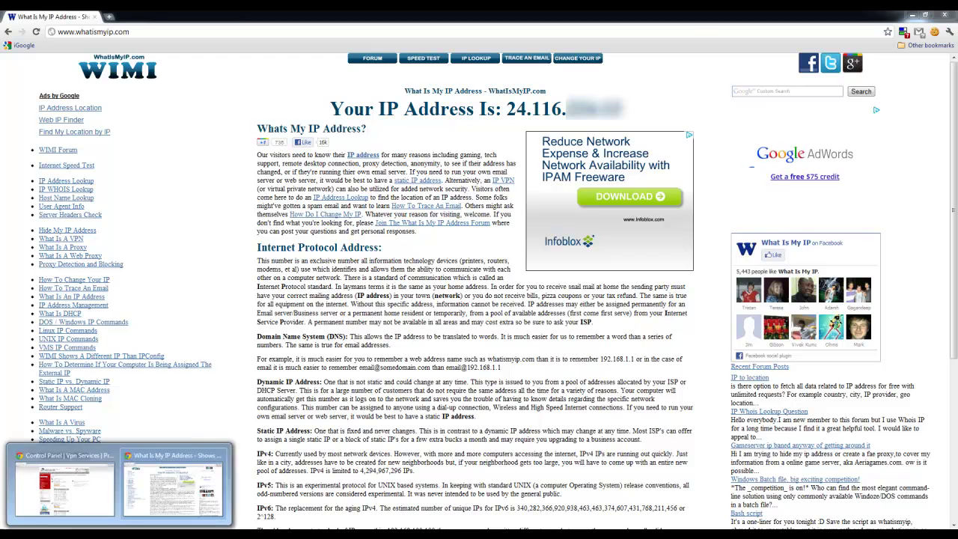
click(84, 495)
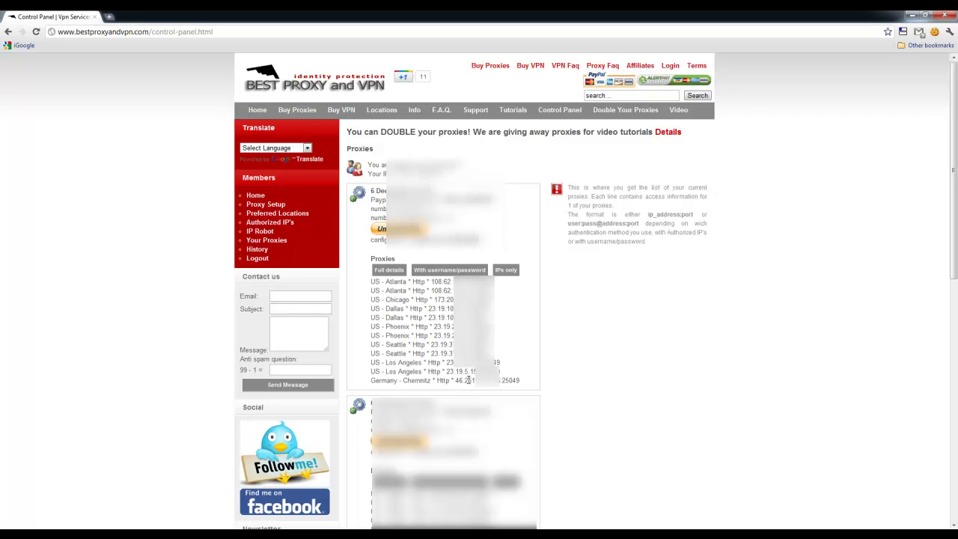
drag(455, 380, 499, 380)
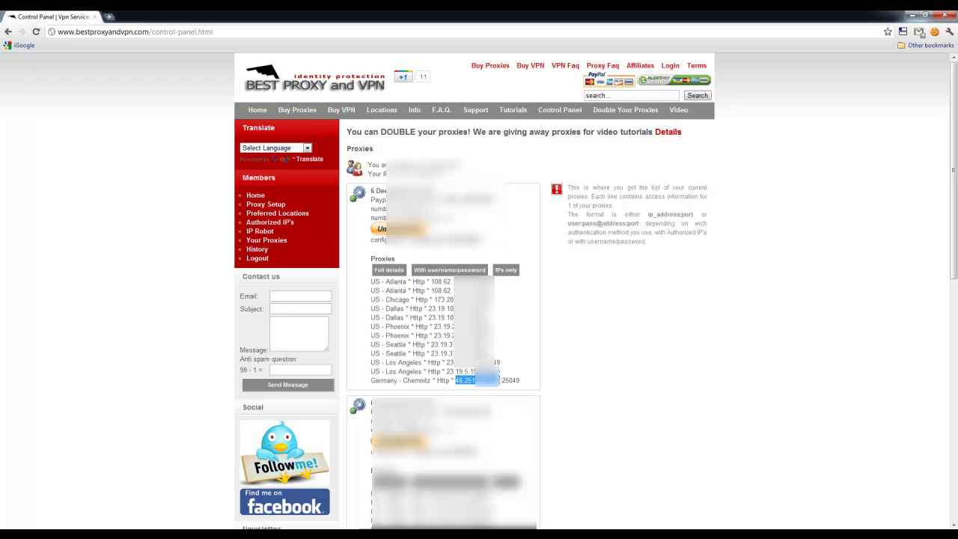
right_click(496, 381)
click(510, 388)
mouse_move(113, 527)
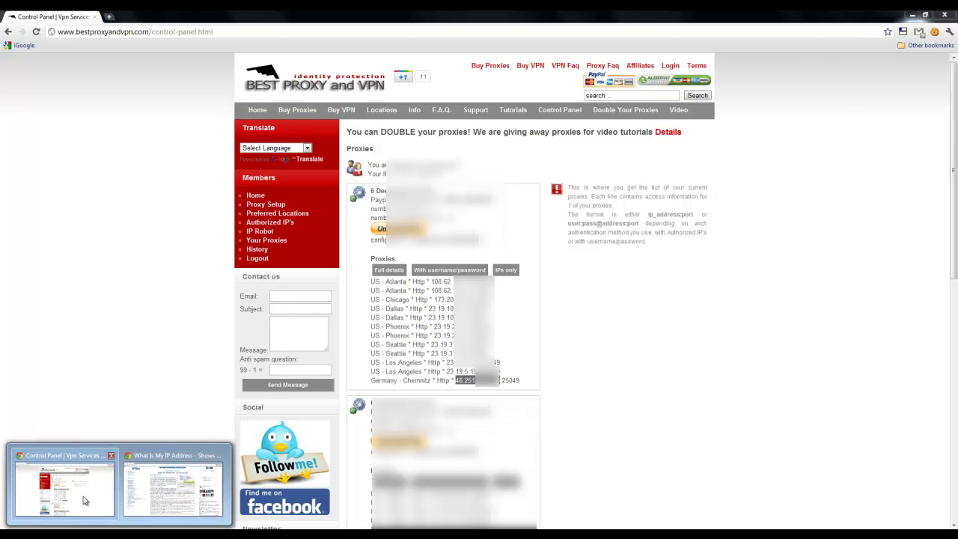
click(172, 486)
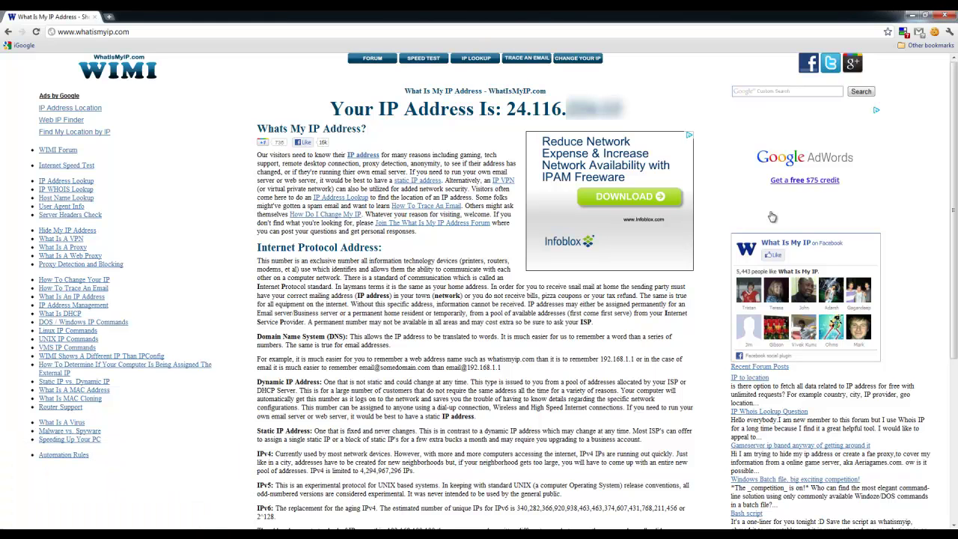
Open Chrome's Options from the wrench menu and go to the Under the Hood page.
click(949, 32)
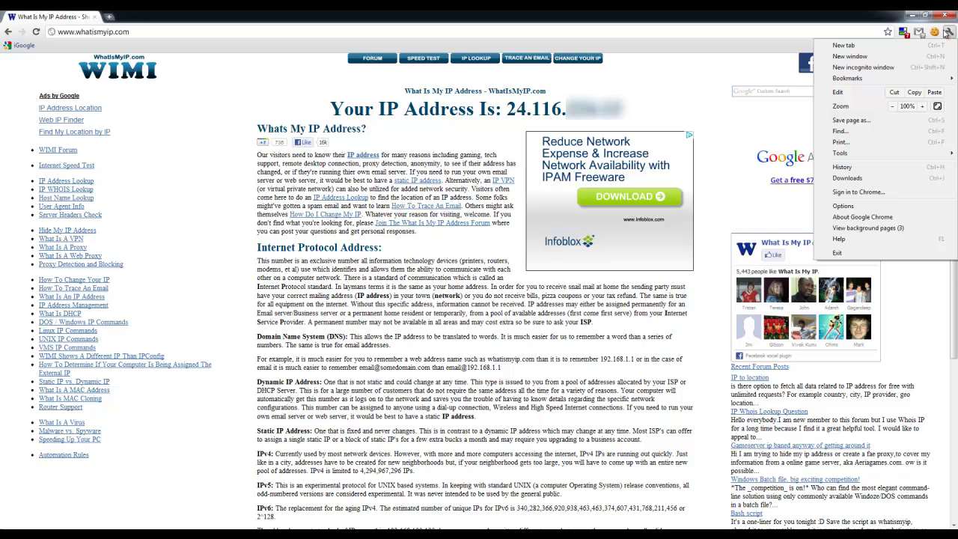
click(948, 33)
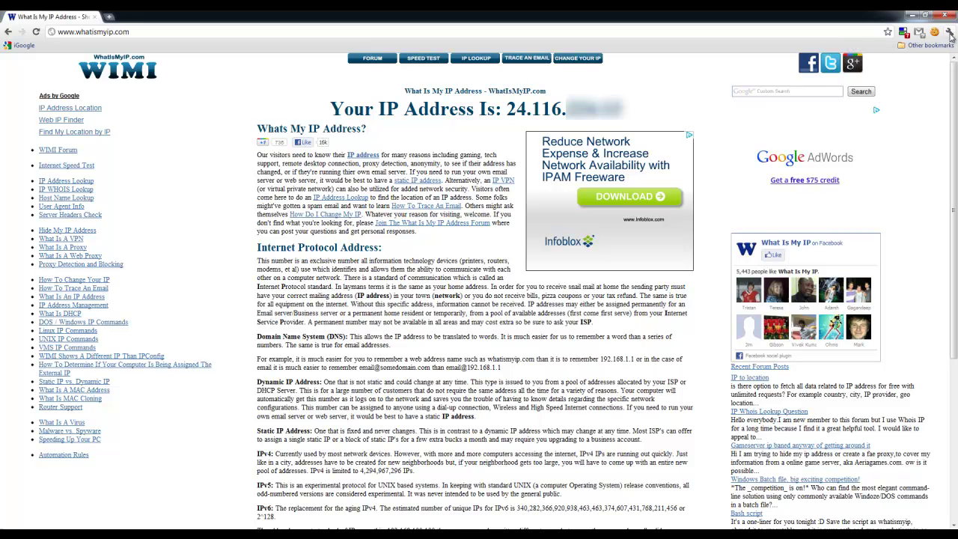
click(949, 35)
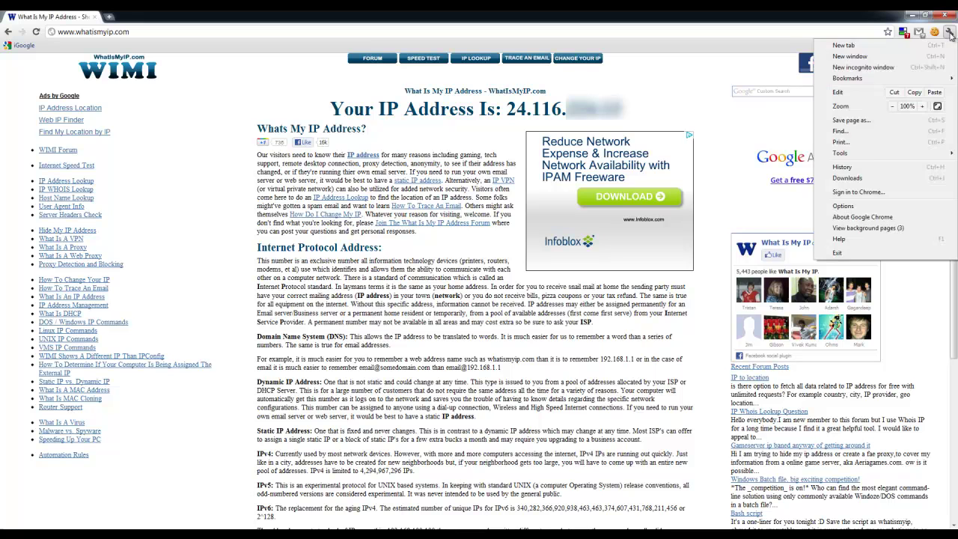
click(851, 207)
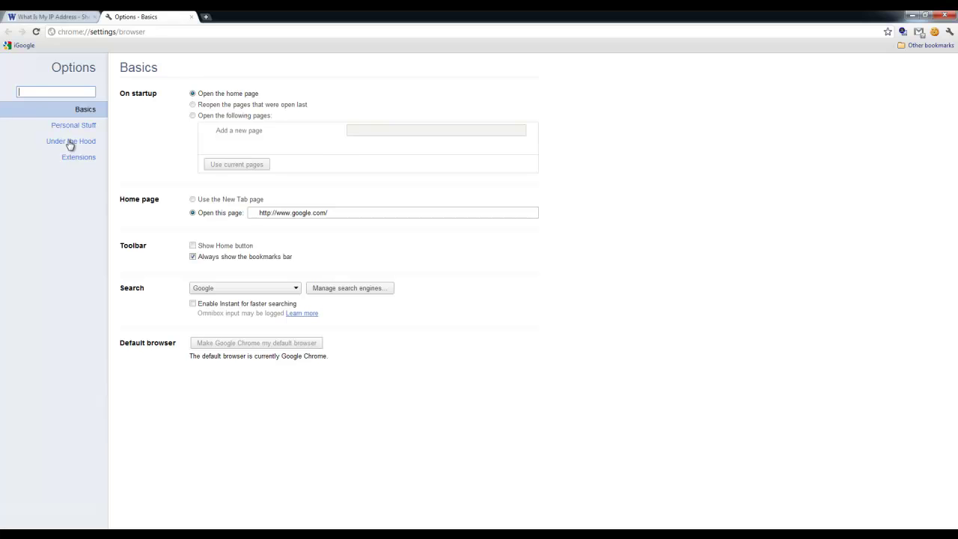
click(71, 142)
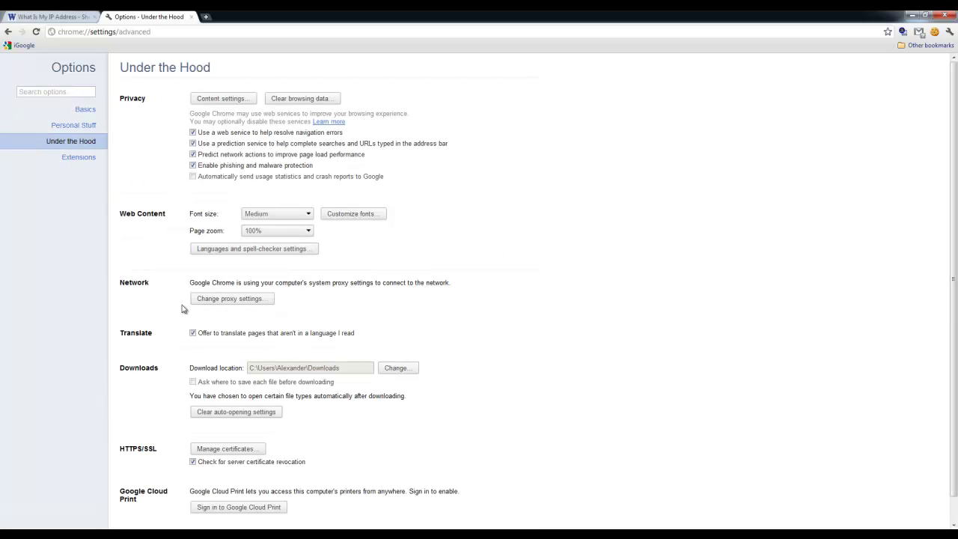
In LAN settings, tick 'Use a proxy server for your LAN' and paste the Germany proxy IP as the address.
click(238, 304)
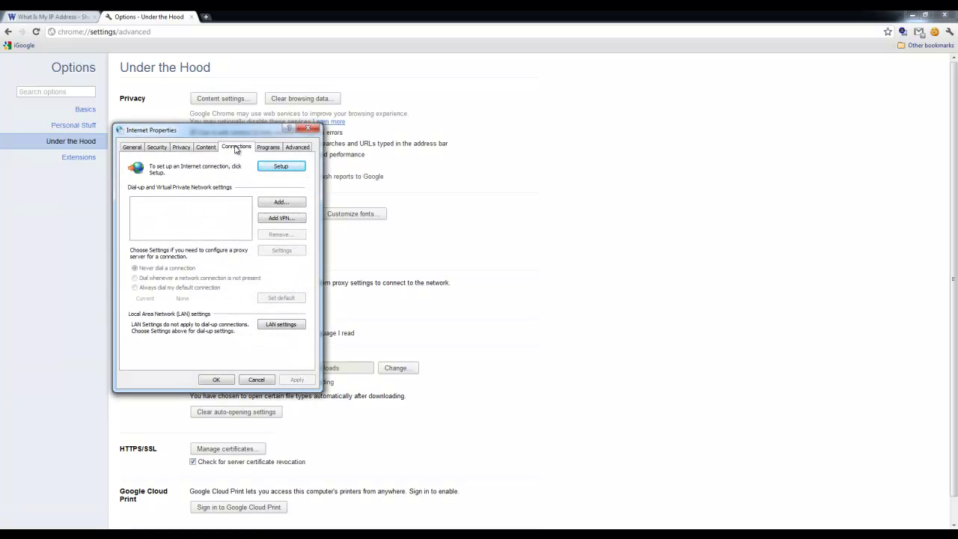
click(278, 325)
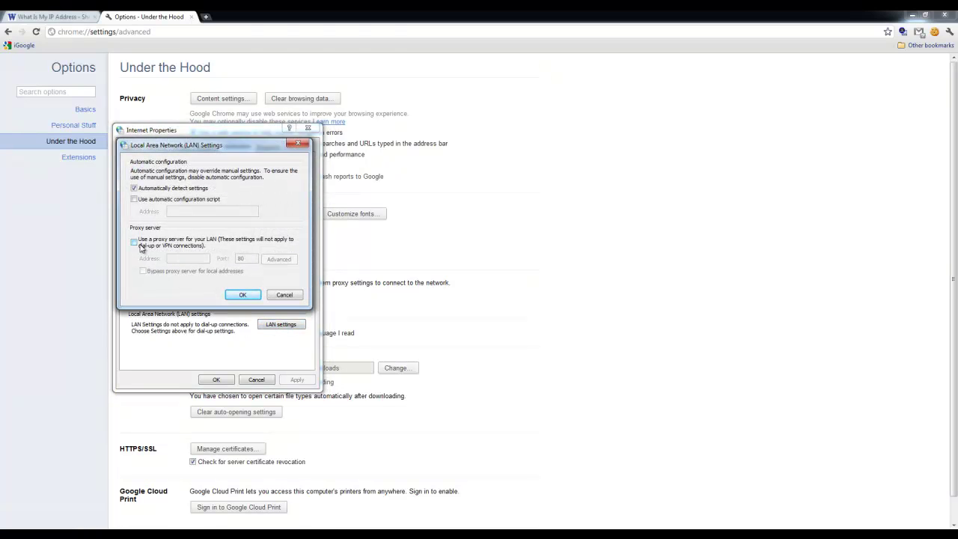
click(134, 242)
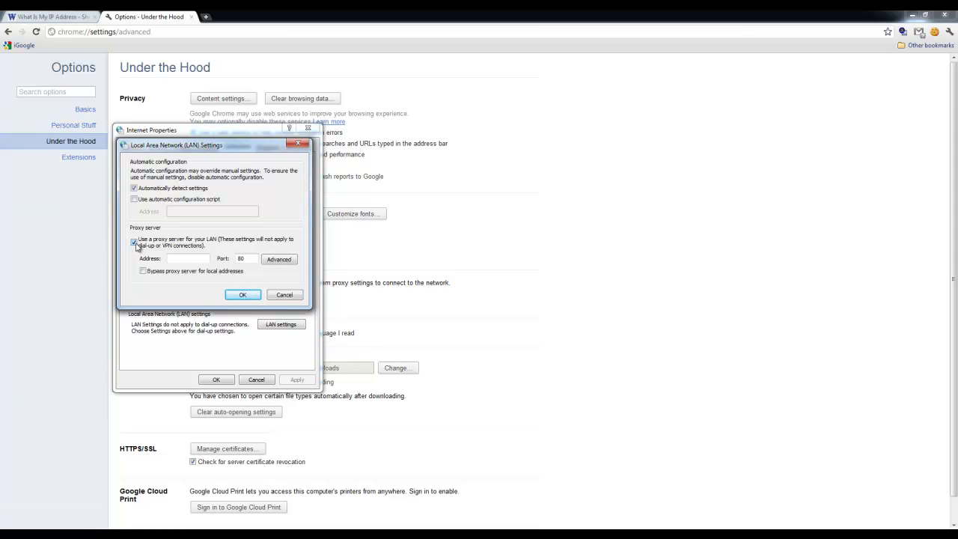
right_click(176, 261)
click(198, 301)
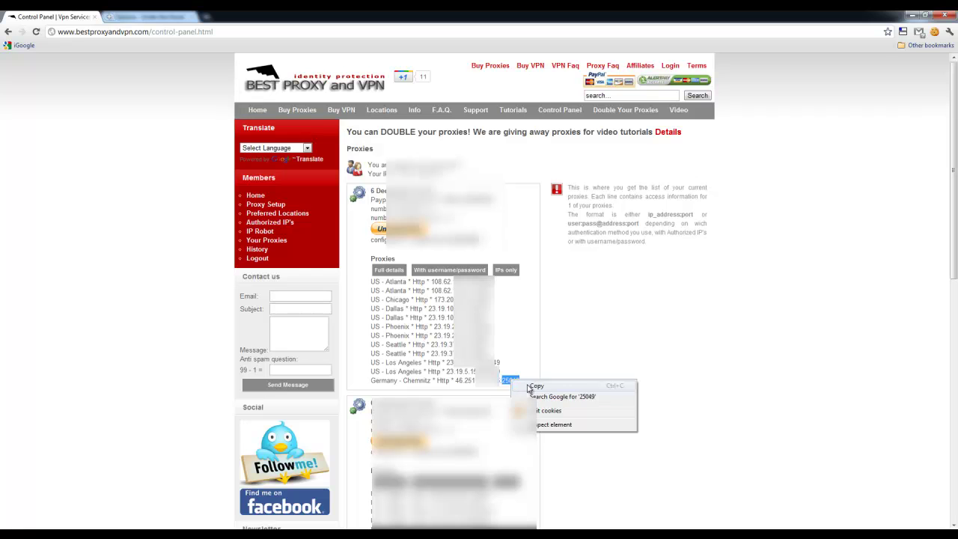
Copy the Germany proxy's port 25049 and switch back to the Under the Hood settings window.
click(529, 386)
mouse_move(120, 533)
click(157, 487)
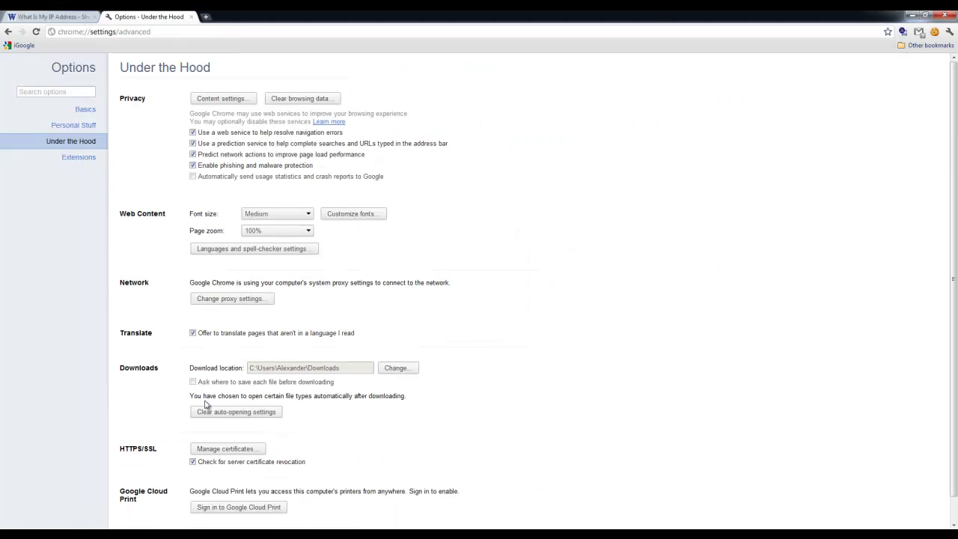
Change the LAN proxy port from 80 to 25049 and confirm both dialogs with OK.
click(233, 299)
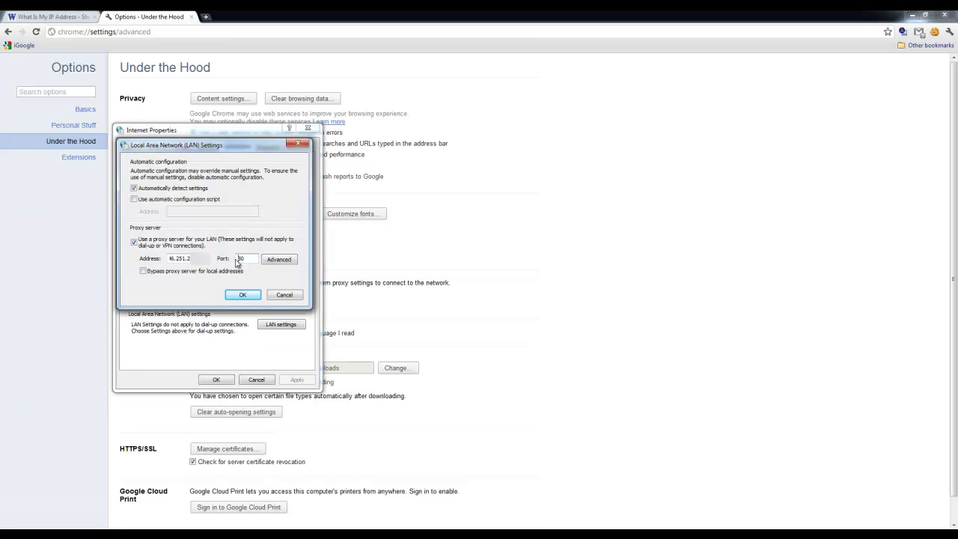
double_click(249, 259)
double_click(177, 258)
click(182, 259)
drag(181, 259, 217, 262)
key(Tab)
key(BackSpace)
text(25049)
click(243, 294)
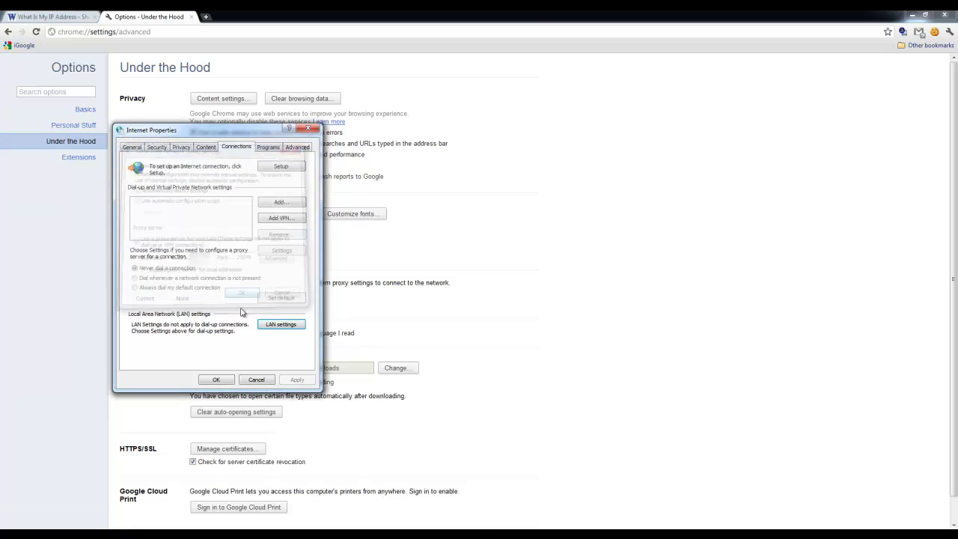
click(215, 380)
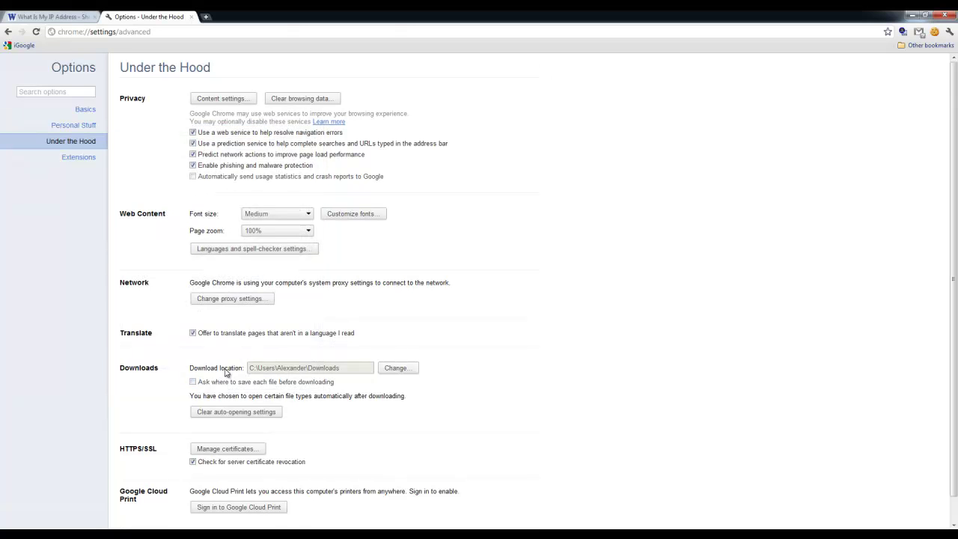
Close the Options tab to return to the What Is My IP Address page.
click(192, 17)
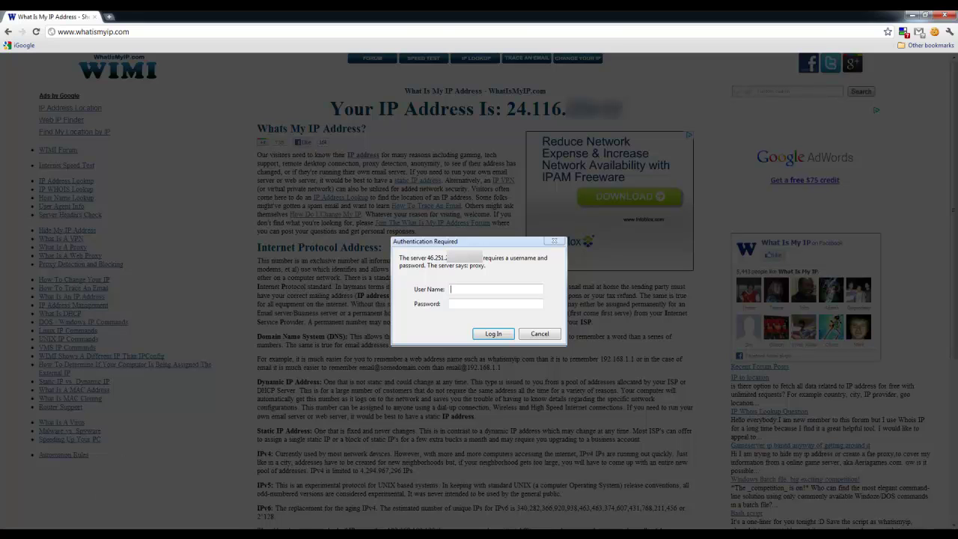
Get the proxy username and password from the control panel and log in to the Authentication Required prompt.
key(alt+Tab)
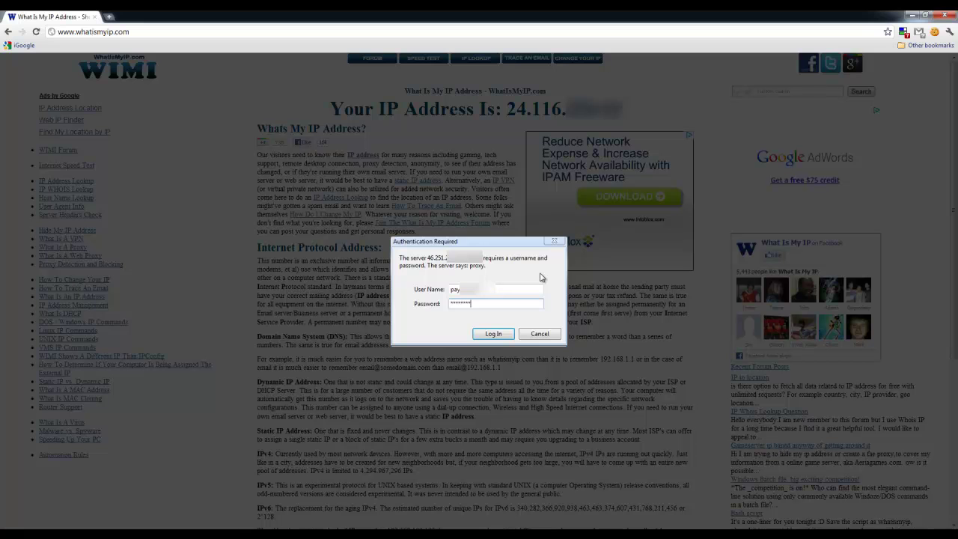
click(494, 334)
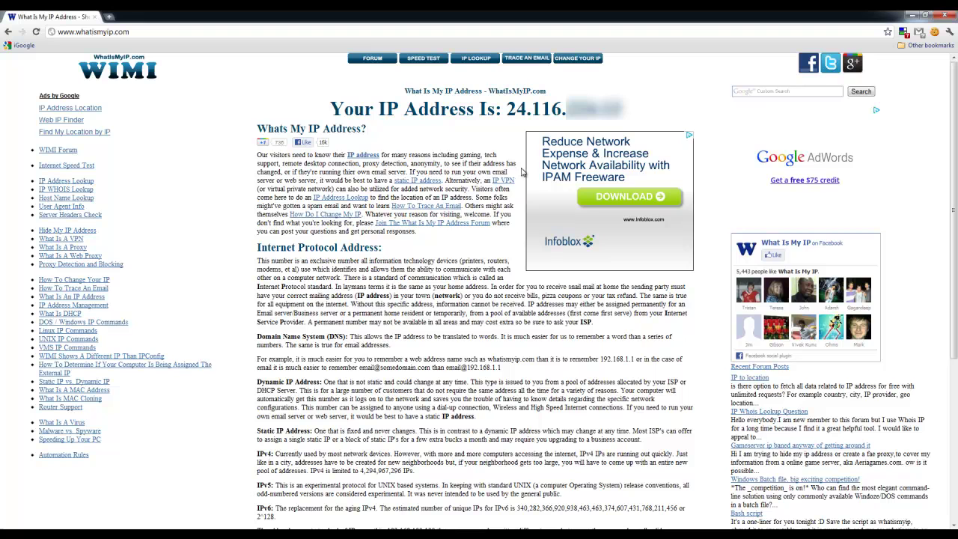
Highlight the old 24.116 IP, then refresh whatismyip.com with F5 to recheck it.
drag(506, 109, 623, 109)
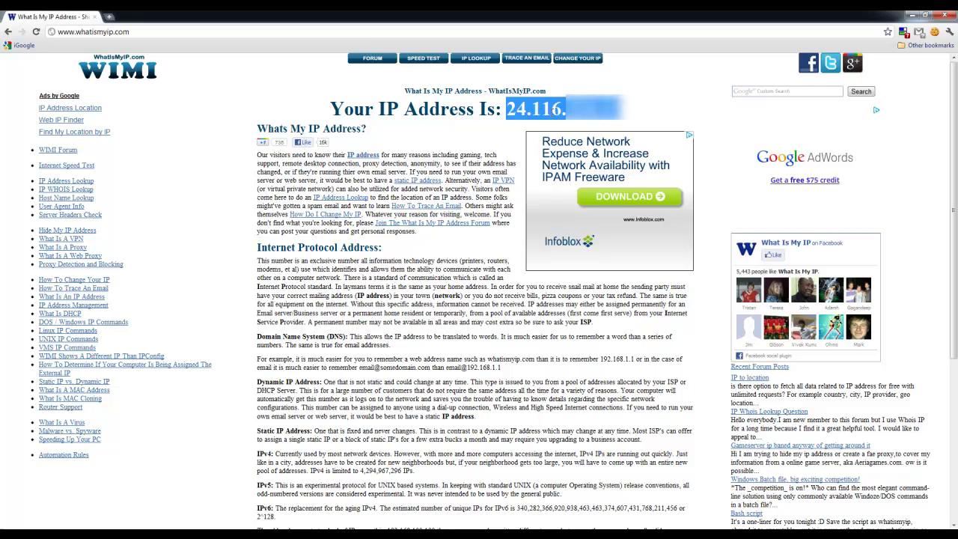
click(473, 149)
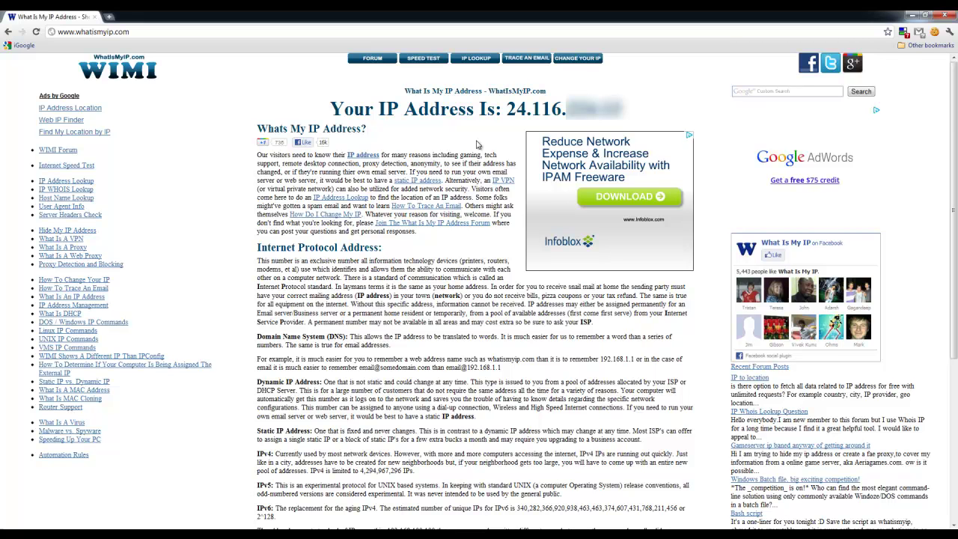
key(F5)
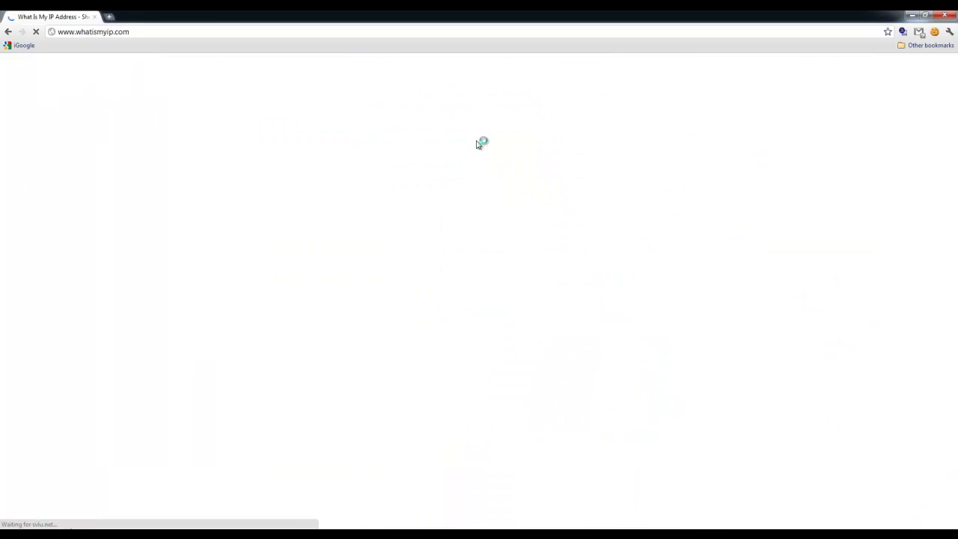